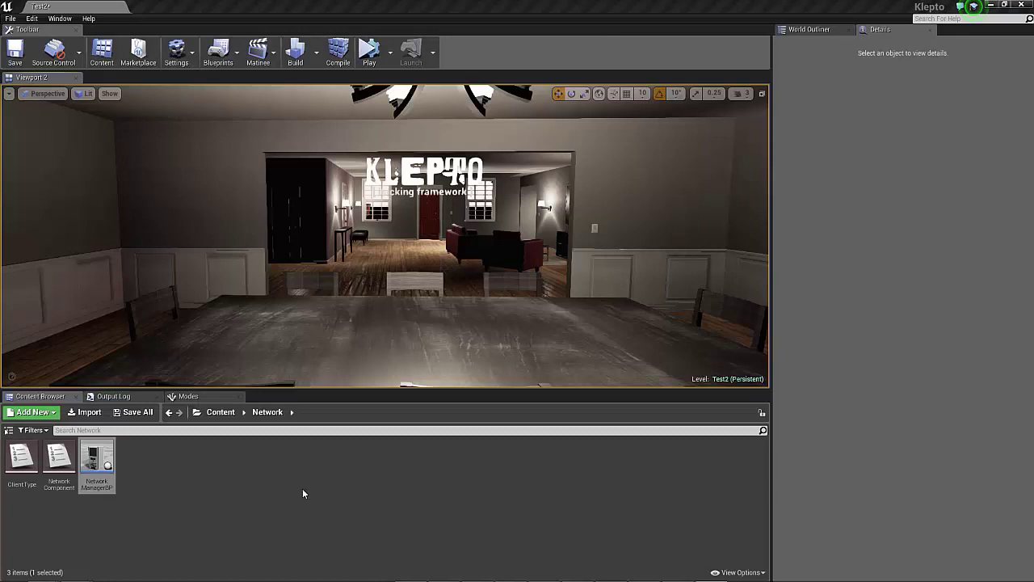
Place three NetworkManagerBP laptops on the table, at front left, rear left and front right, moving the first one toward the front edge.
{"action": "left_click", "coordinate": [303, 493]}
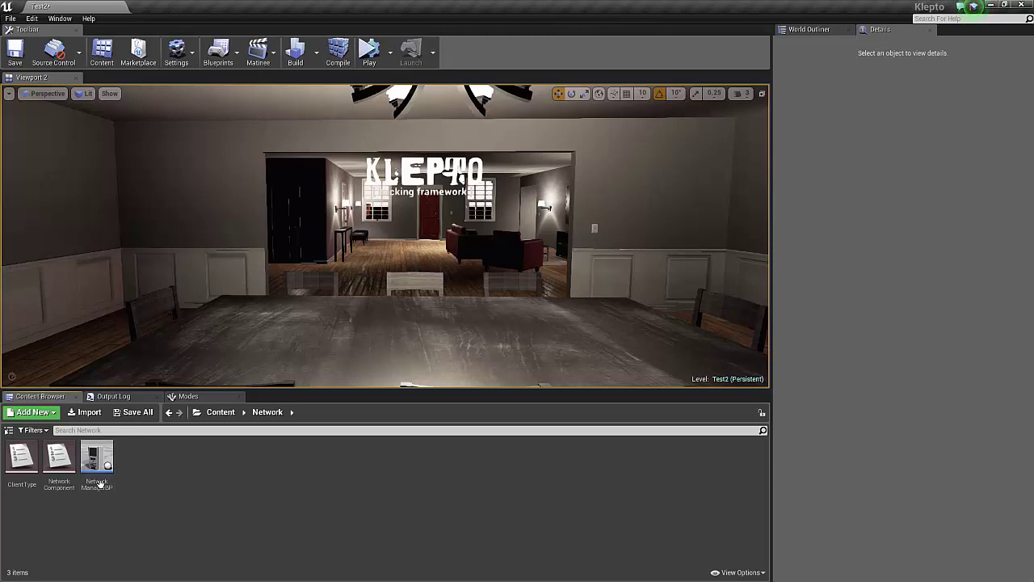
{"action": "mouse_move", "coordinate": [105, 473]}
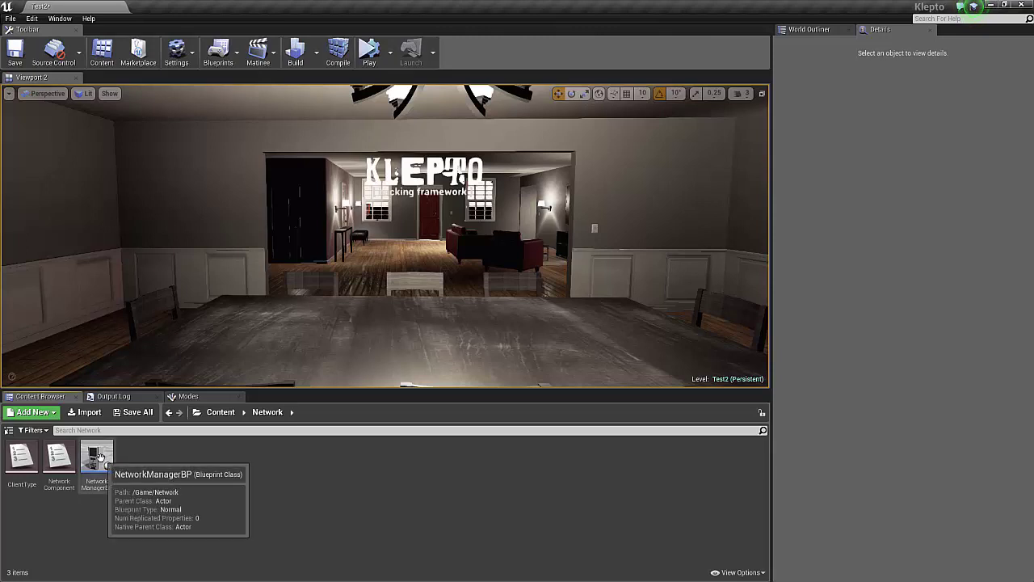
{"action": "left_click_drag", "start_coordinate": [99, 457], "coordinate": [234, 319]}
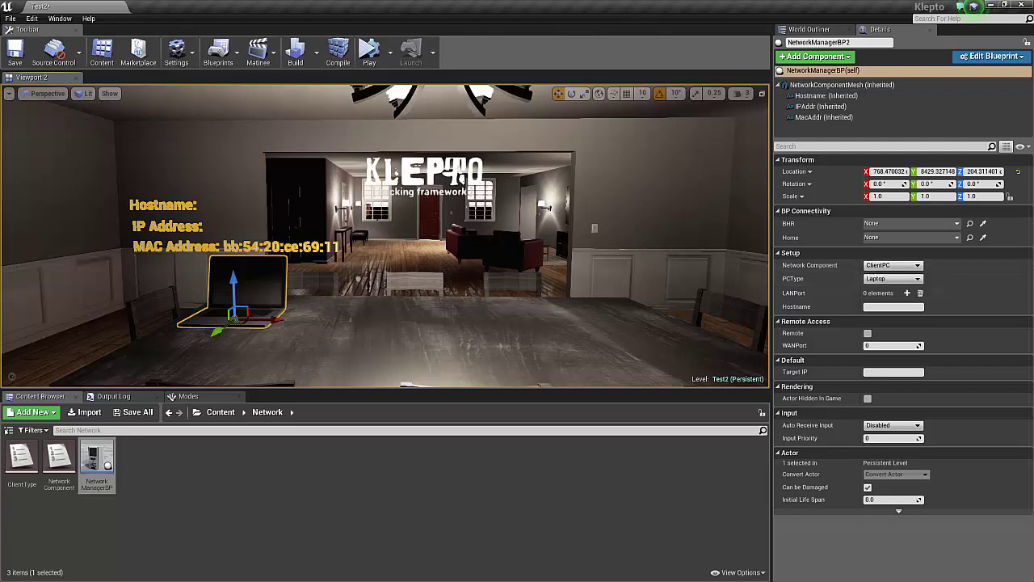
{"action": "left_click_drag", "start_coordinate": [217, 330], "coordinate": [180, 364]}
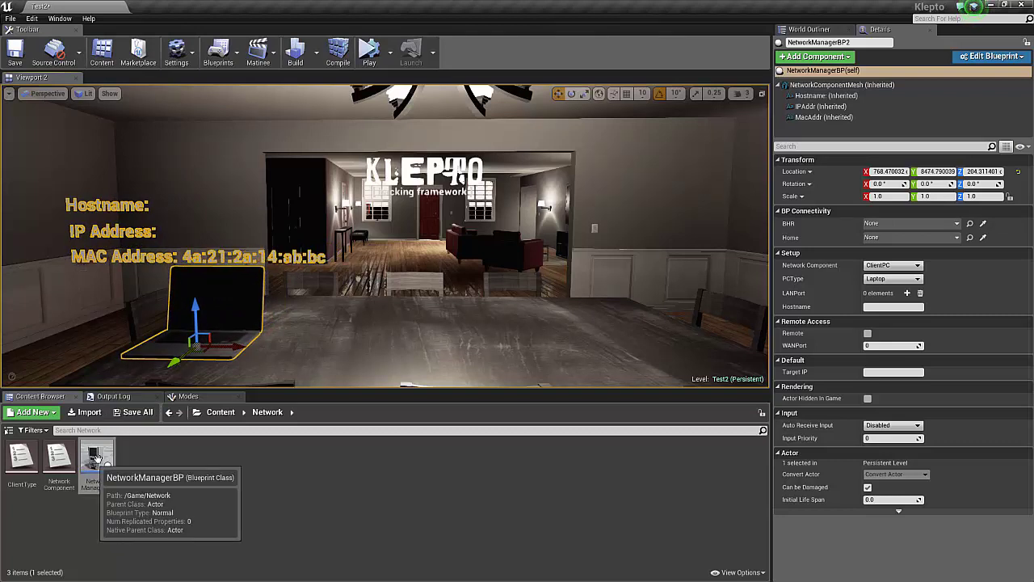
{"action": "left_click_drag", "start_coordinate": [89, 464], "coordinate": [353, 316]}
{"action": "left_click_drag", "start_coordinate": [97, 462], "coordinate": [506, 357]}
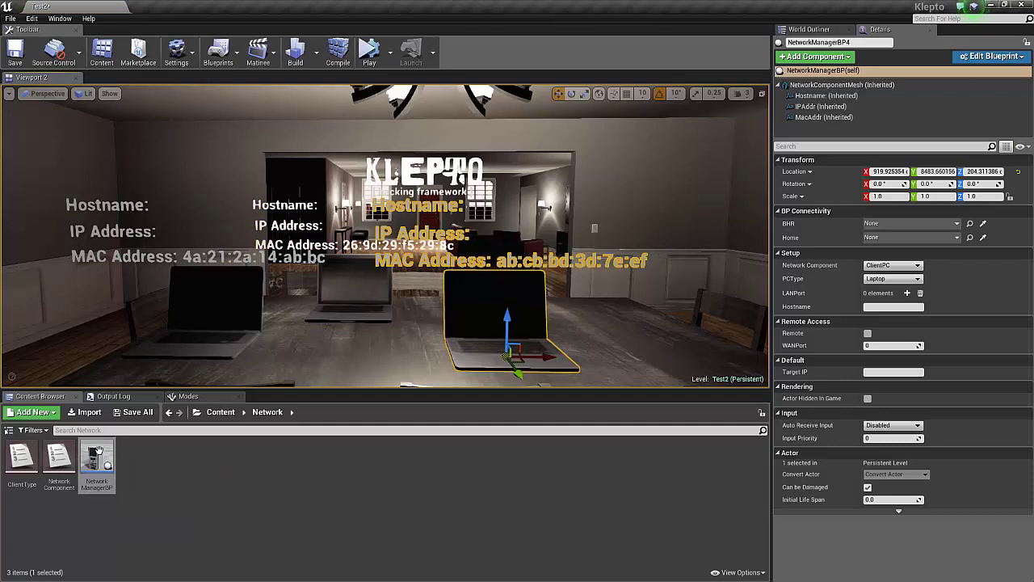
Place a fourth NetworkManagerBP at the rear right of the table and set its Network Component to BHR.
{"action": "left_click_drag", "start_coordinate": [97, 462], "coordinate": [621, 313]}
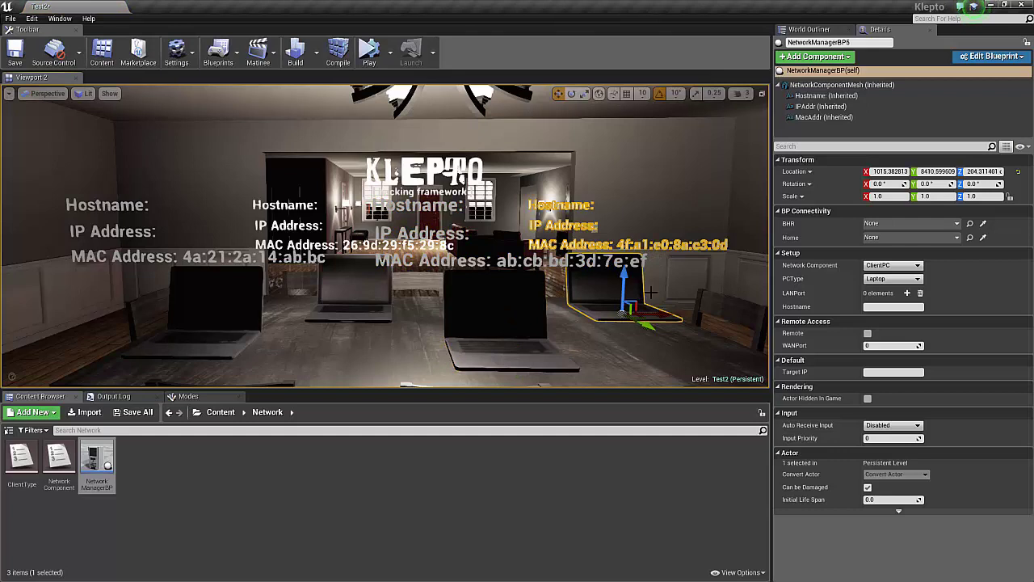
{"action": "left_click", "coordinate": [904, 267]}
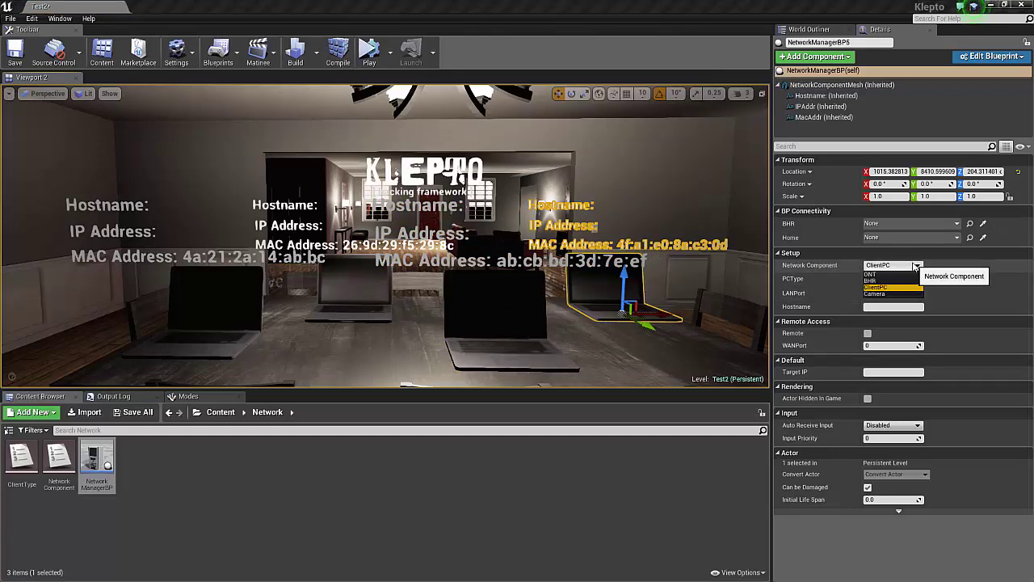
{"action": "left_click", "coordinate": [876, 281]}
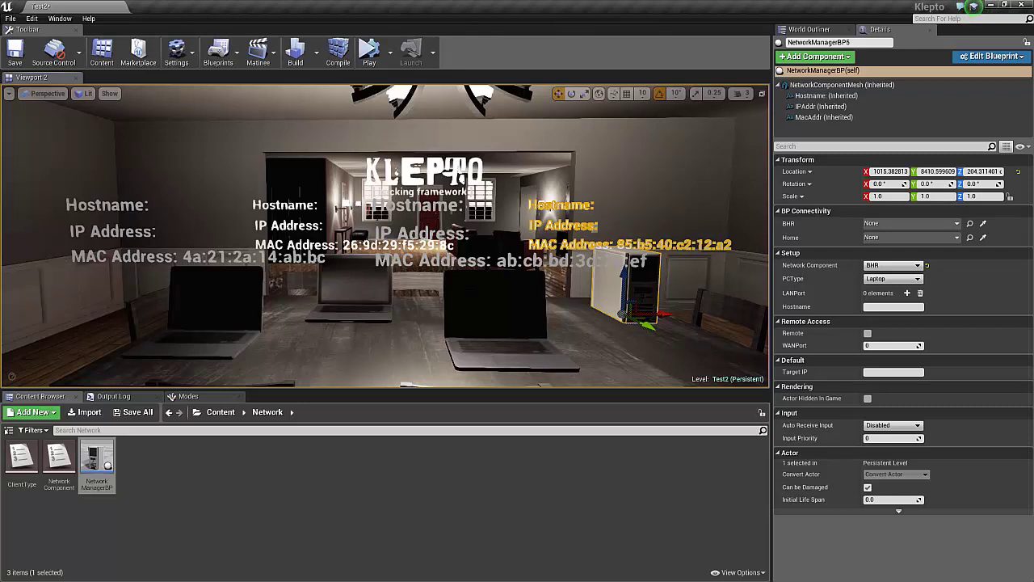
Assign the BHR tower on the table as the BHR reference of all three laptops.
{"action": "left_click", "coordinate": [211, 303]}
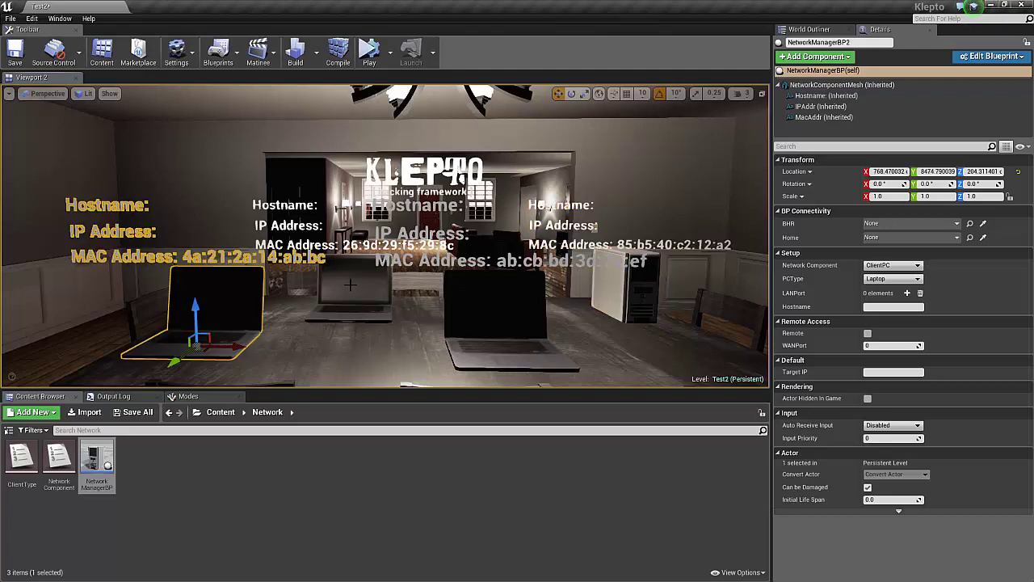
{"action": "left_click", "coordinate": [349, 288], "text": "ctrl"}
{"action": "left_click", "coordinate": [498, 307], "text": "ctrl"}
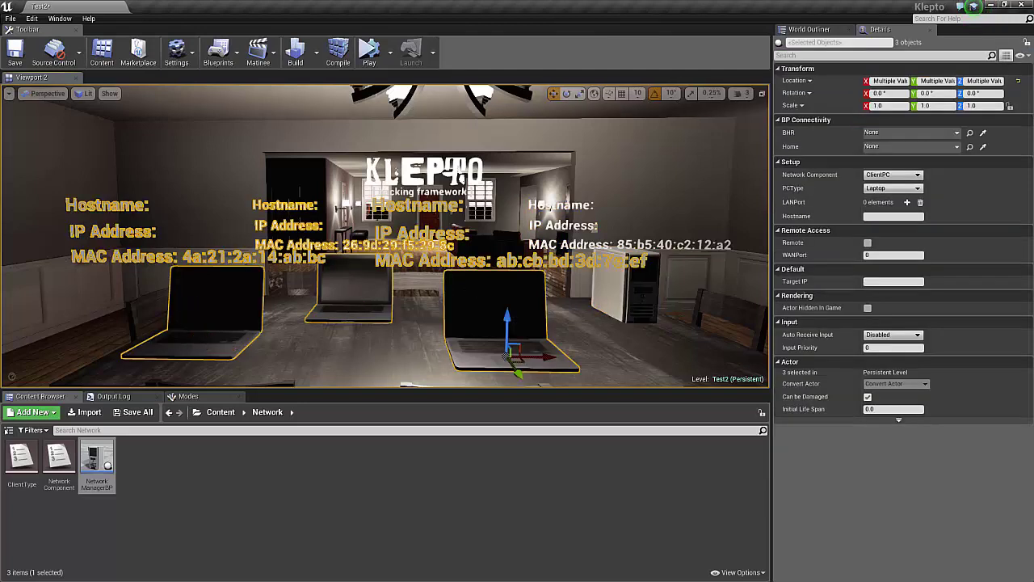
{"action": "left_click", "coordinate": [984, 135]}
{"action": "left_click", "coordinate": [643, 297]}
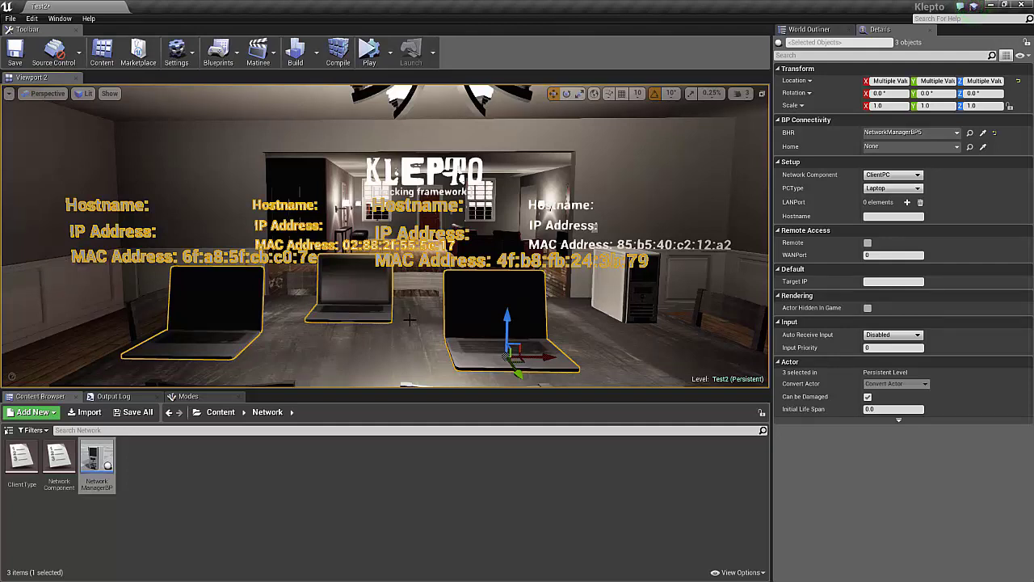
Add three LANPort elements to the front-left laptop and set element 0 to 22.
{"action": "left_click", "coordinate": [196, 344]}
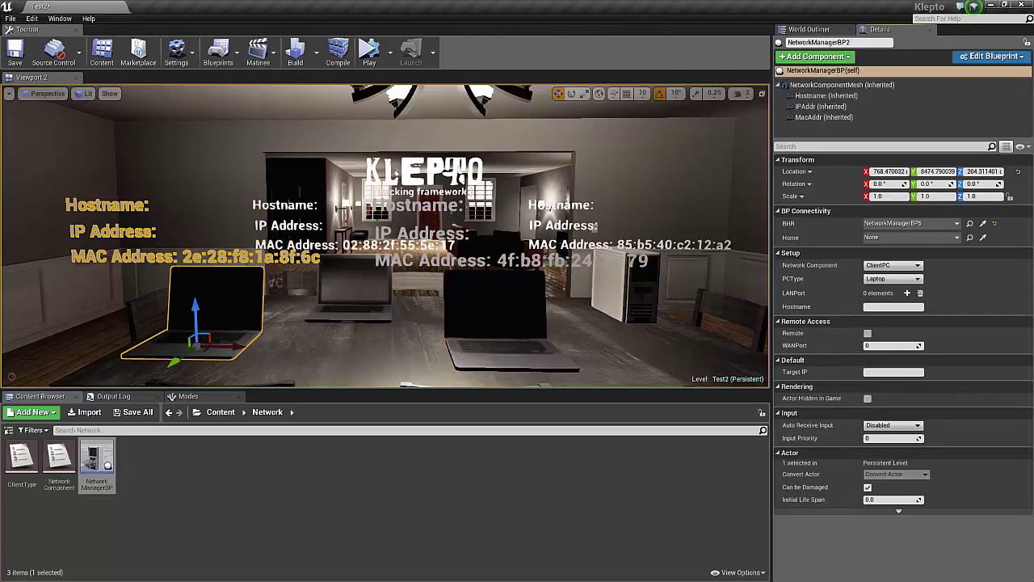
{"action": "left_click", "coordinate": [907, 294]}
{"action": "left_click", "coordinate": [907, 294]}
{"action": "left_click", "coordinate": [907, 294]}
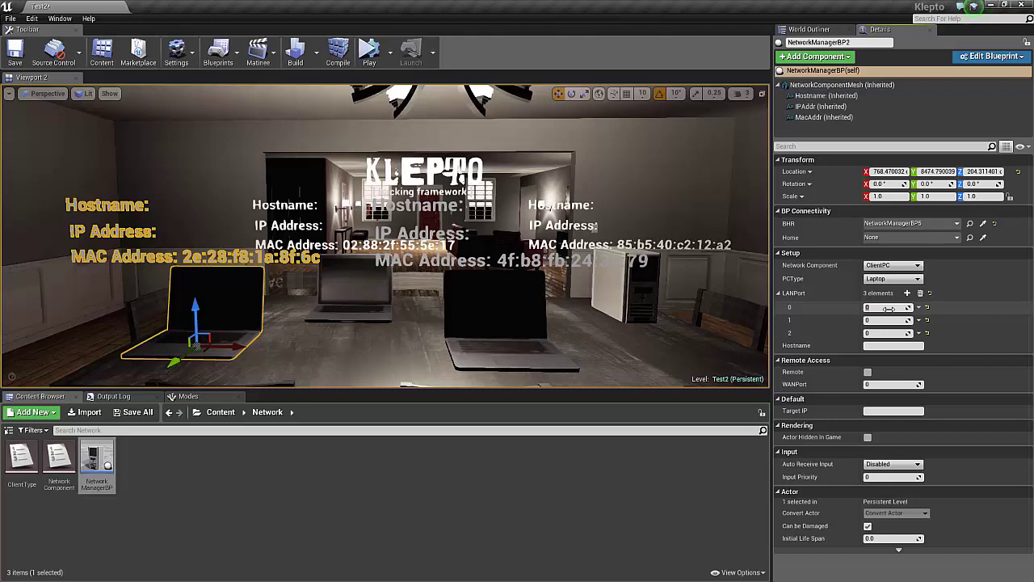
{"action": "left_click", "coordinate": [887, 308]}
{"action": "type", "text": "22"}
{"action": "key", "text": "Return"}
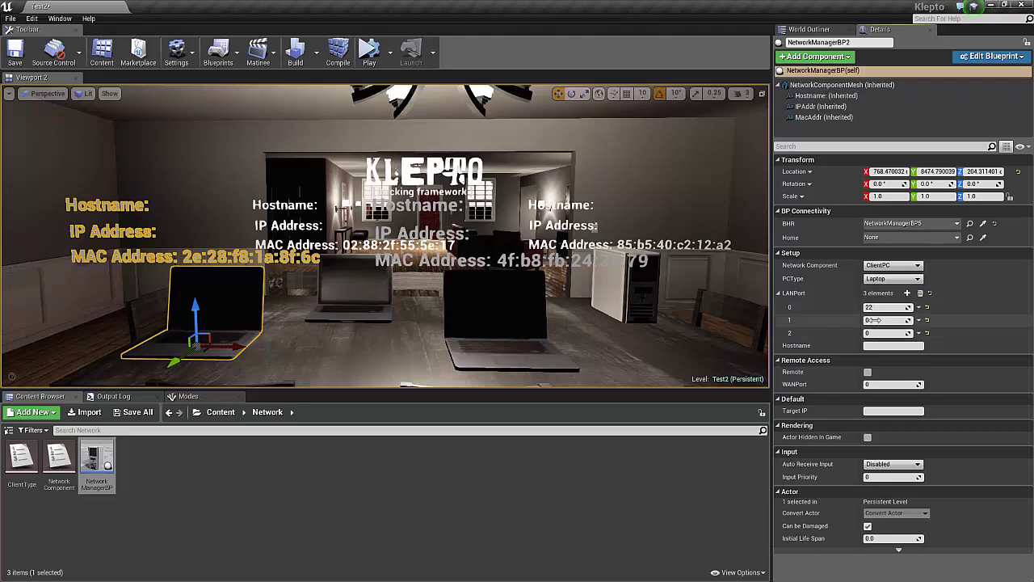
Set the front-left laptop's LANPort element 1 to 80 and element 2 to 99.
{"action": "left_click", "coordinate": [874, 320]}
{"action": "type", "text": "8"}
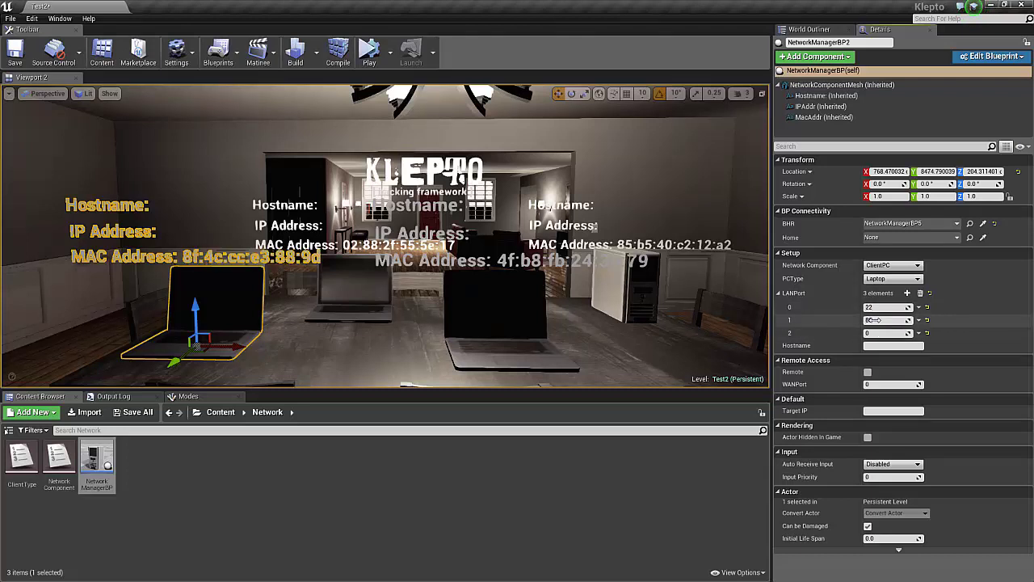
{"action": "type", "text": "0"}
{"action": "key", "text": "Return"}
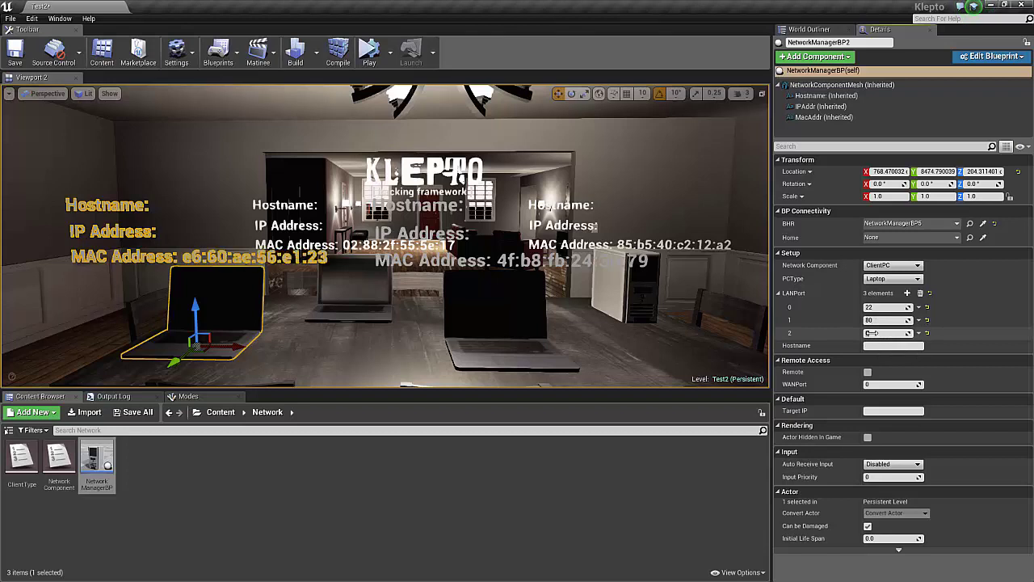
{"action": "left_click", "coordinate": [872, 333]}
{"action": "type", "text": "99"}
{"action": "key", "text": "Return"}
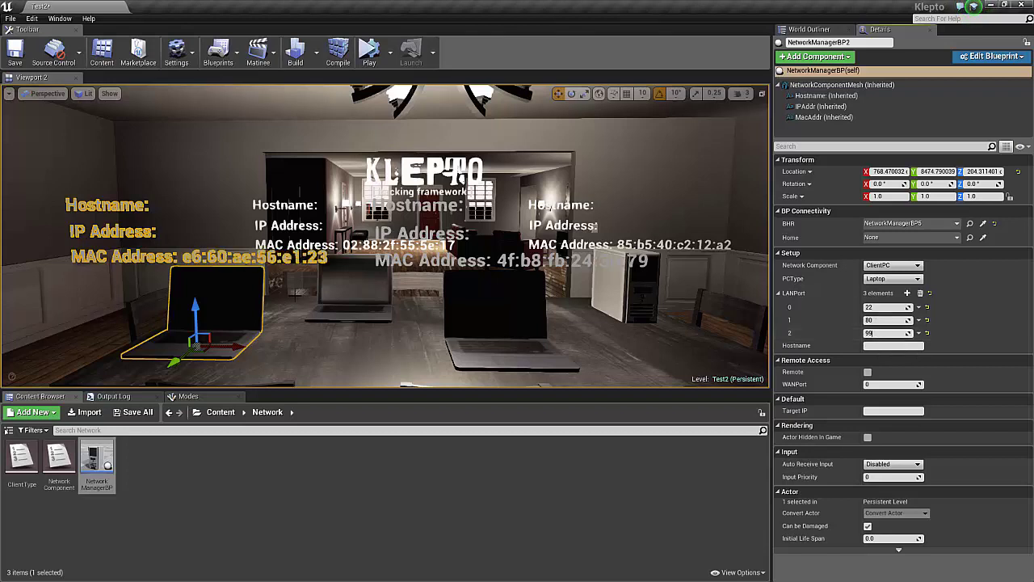
Add two LANPort elements to the rear-left laptop and set them to 13 and 80.
{"action": "left_click", "coordinate": [352, 290]}
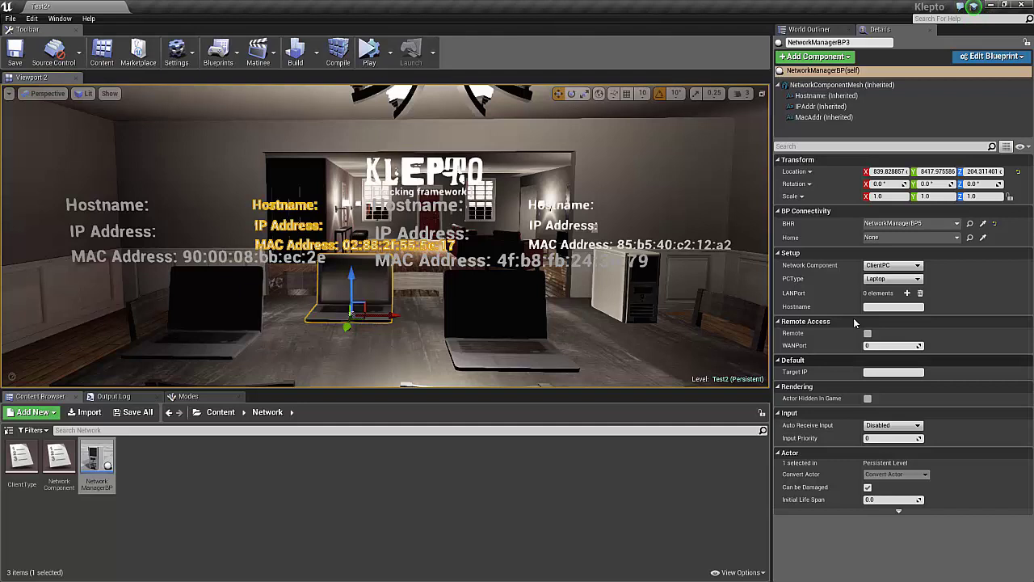
{"action": "left_click", "coordinate": [907, 294]}
{"action": "left_click", "coordinate": [908, 293]}
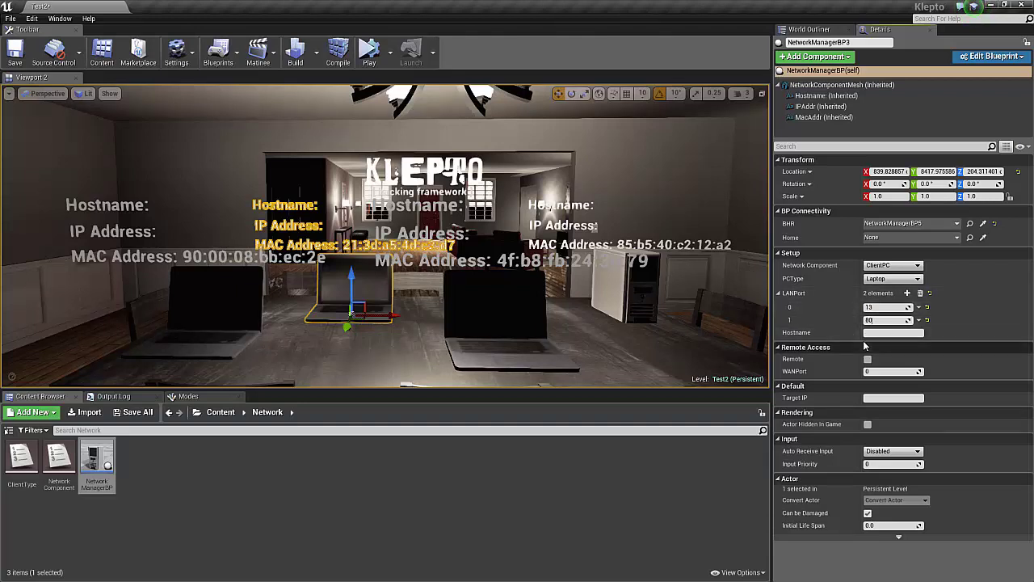
{"action": "key", "text": "Return"}
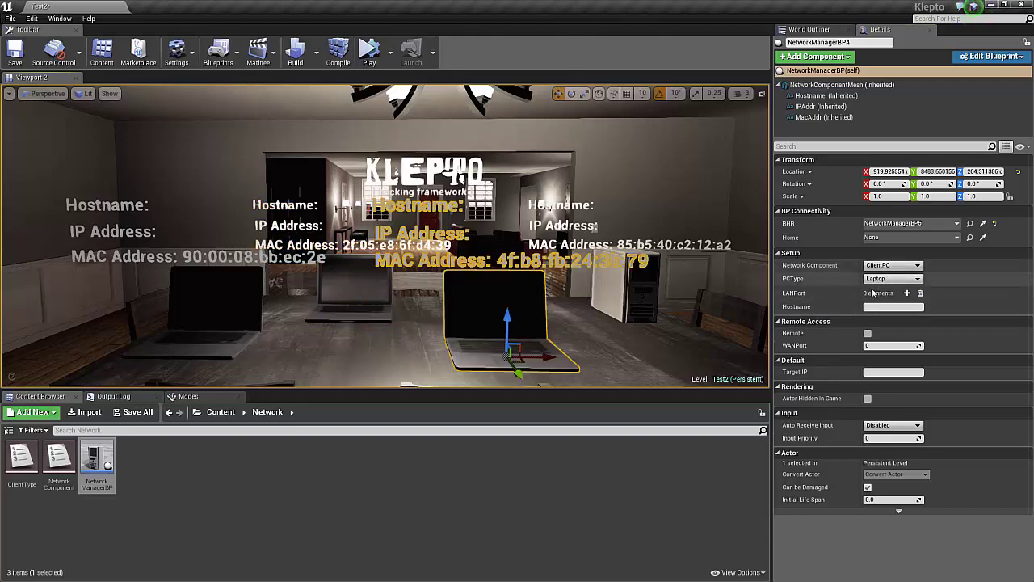
Add three LANPort elements to the front-right laptop and set them to 23, 110 and 80.
{"action": "left_click", "coordinate": [905, 293]}
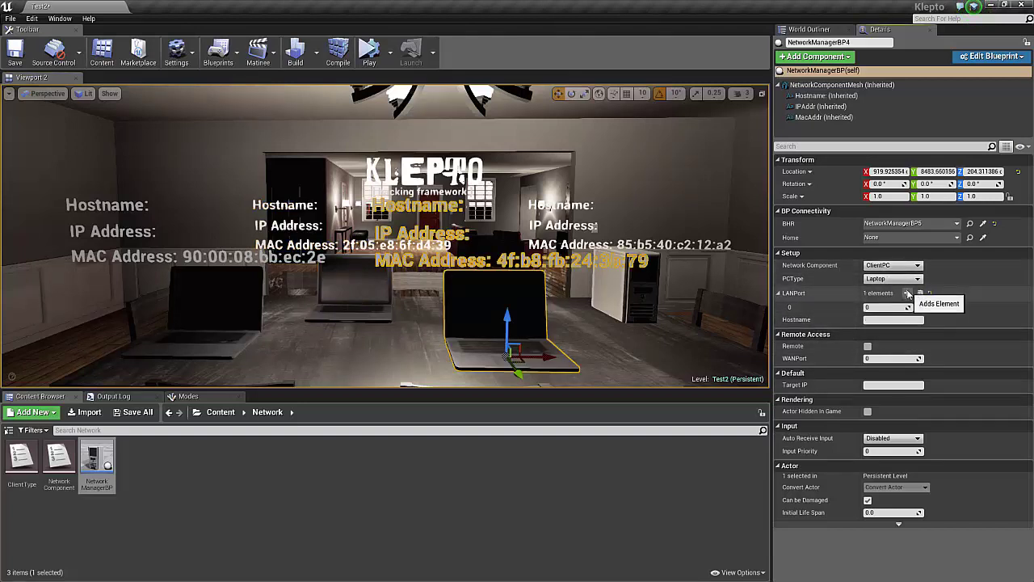
{"action": "left_click", "coordinate": [904, 293]}
{"action": "left_click", "coordinate": [876, 307]}
{"action": "type", "text": "23"}
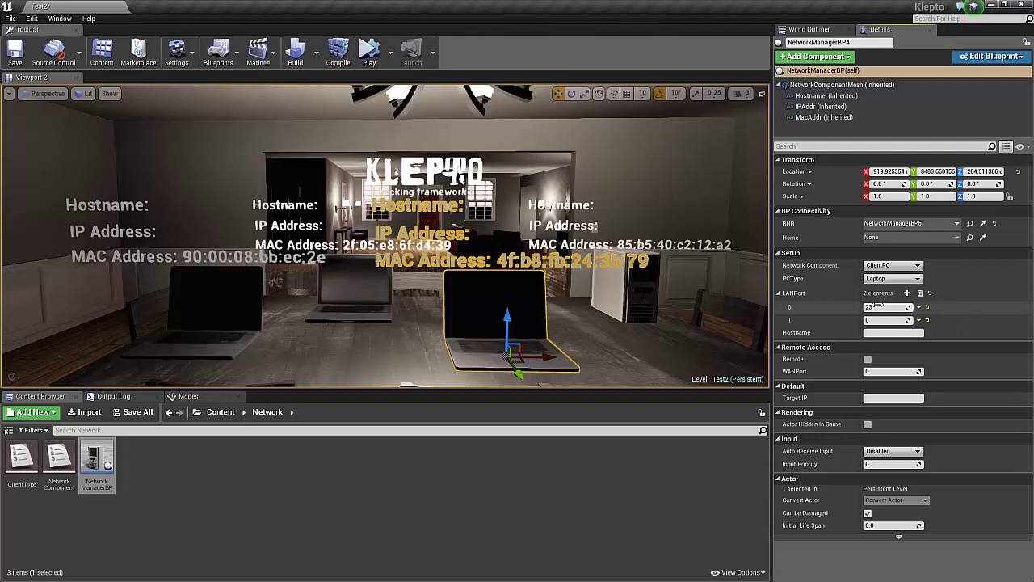
{"action": "left_click", "coordinate": [876, 320]}
{"action": "type", "text": "110"}
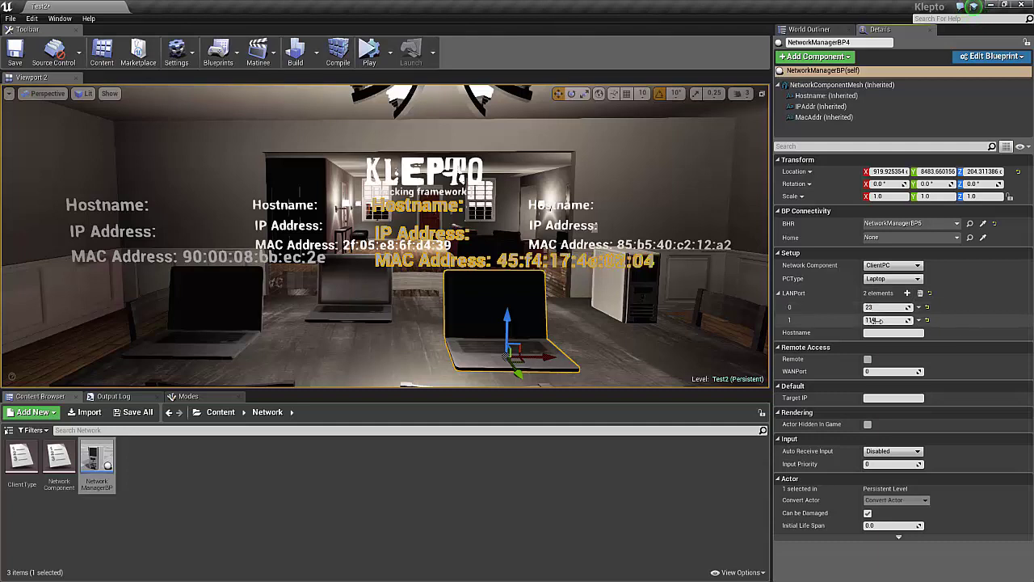
{"action": "key", "text": "Return"}
{"action": "left_click", "coordinate": [906, 293]}
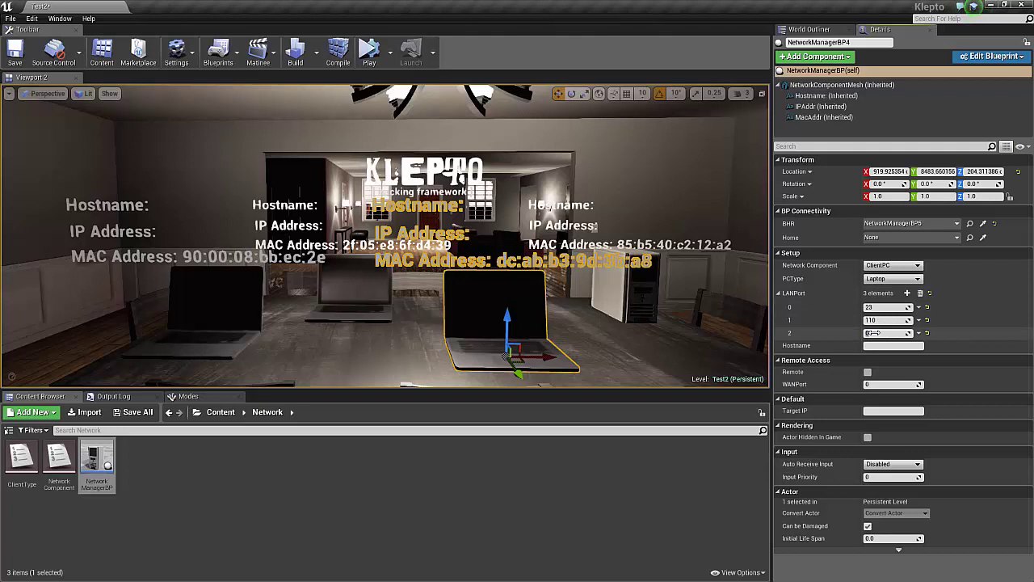
{"action": "left_click", "coordinate": [872, 332]}
{"action": "type", "text": "80"}
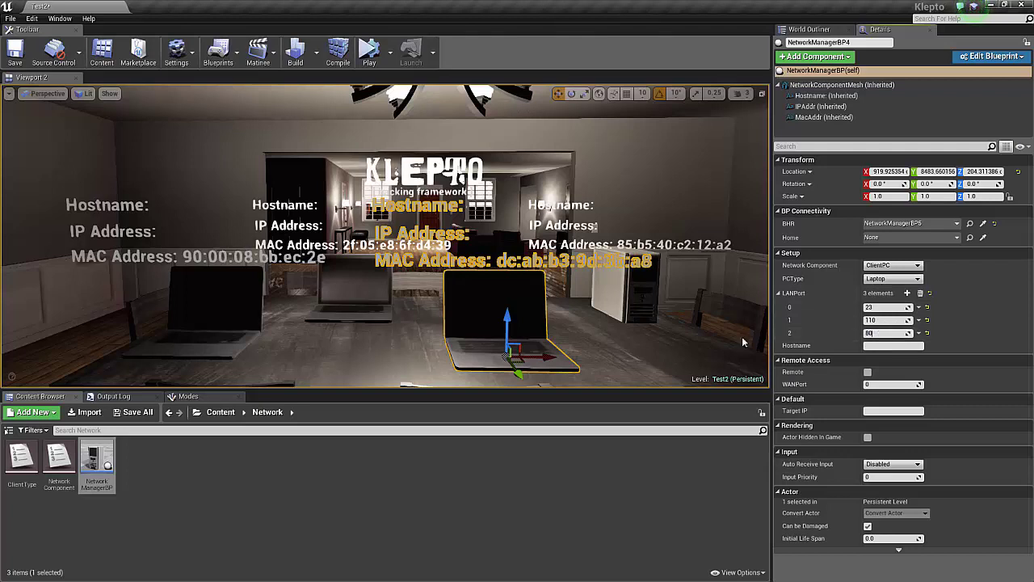
Set the front-right laptop's hostname to Laptop1 and the rear-left laptop's hostname to Laptop2.
{"action": "left_click", "coordinate": [878, 346]}
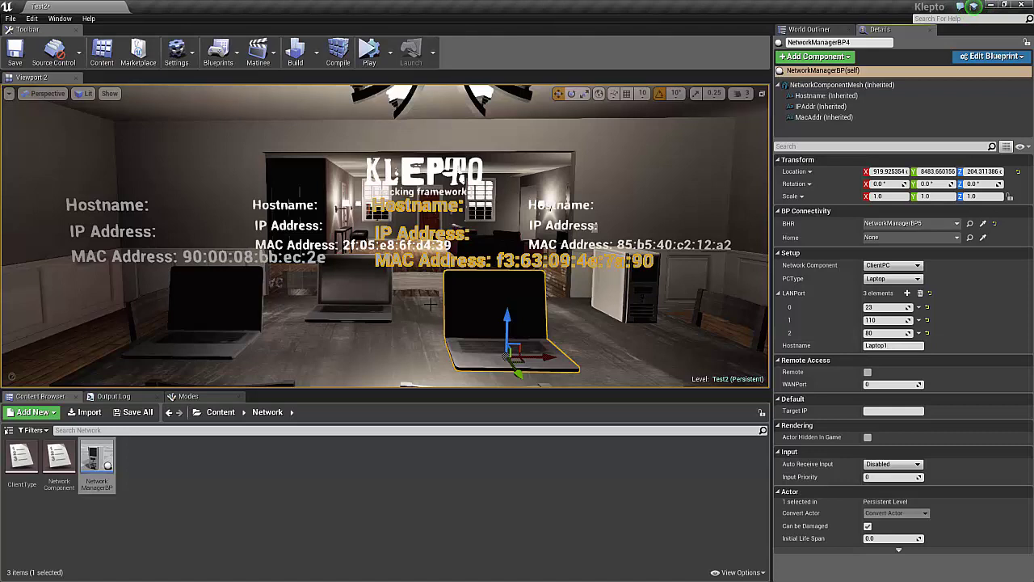
{"action": "left_click", "coordinate": [347, 287]}
{"action": "left_click", "coordinate": [876, 333]}
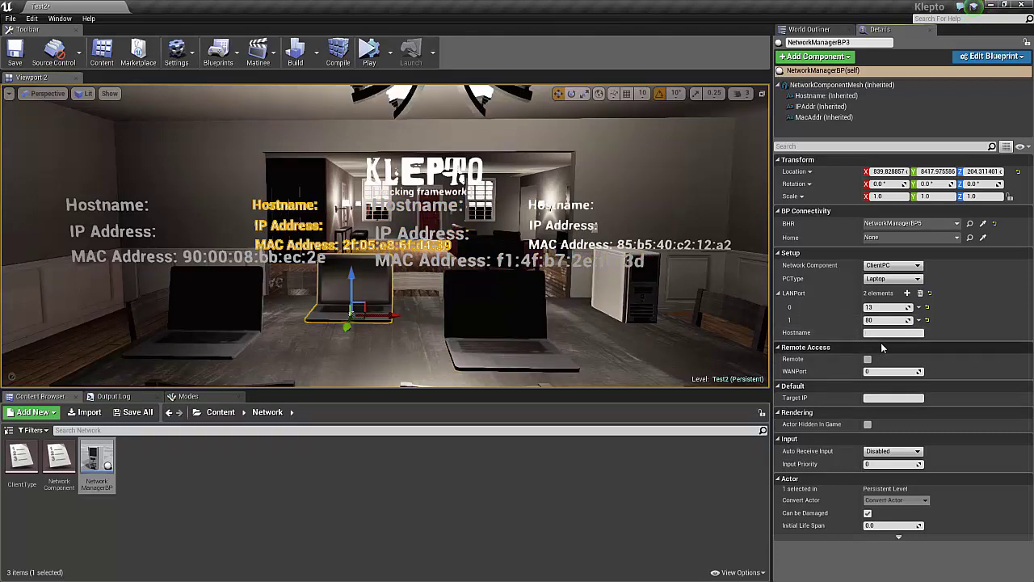
{"action": "type", "text": "Laptop2"}
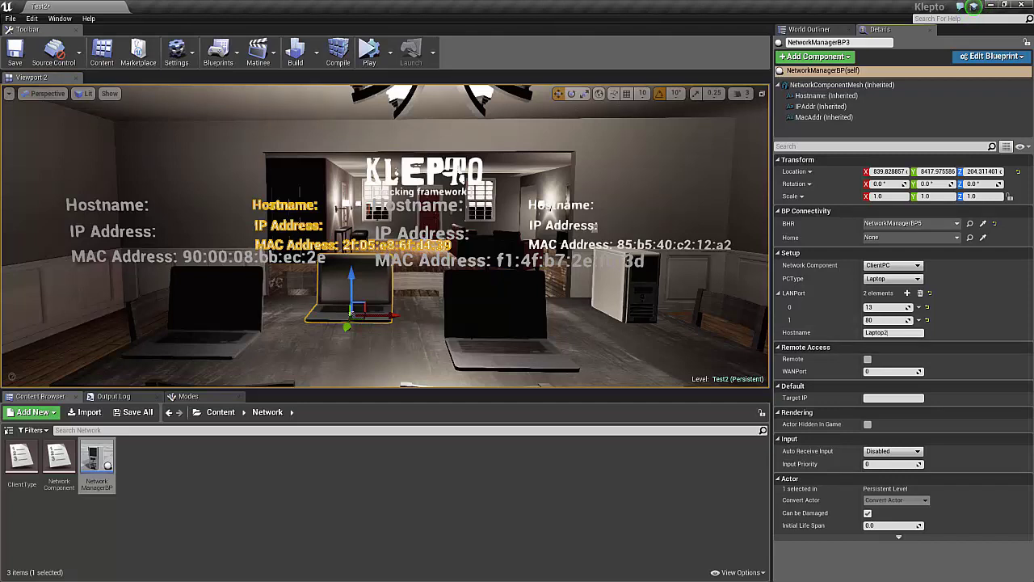
Set the front-left laptop's hostname to Laptop3.
{"action": "left_click", "coordinate": [214, 303]}
{"action": "left_click", "coordinate": [875, 346]}
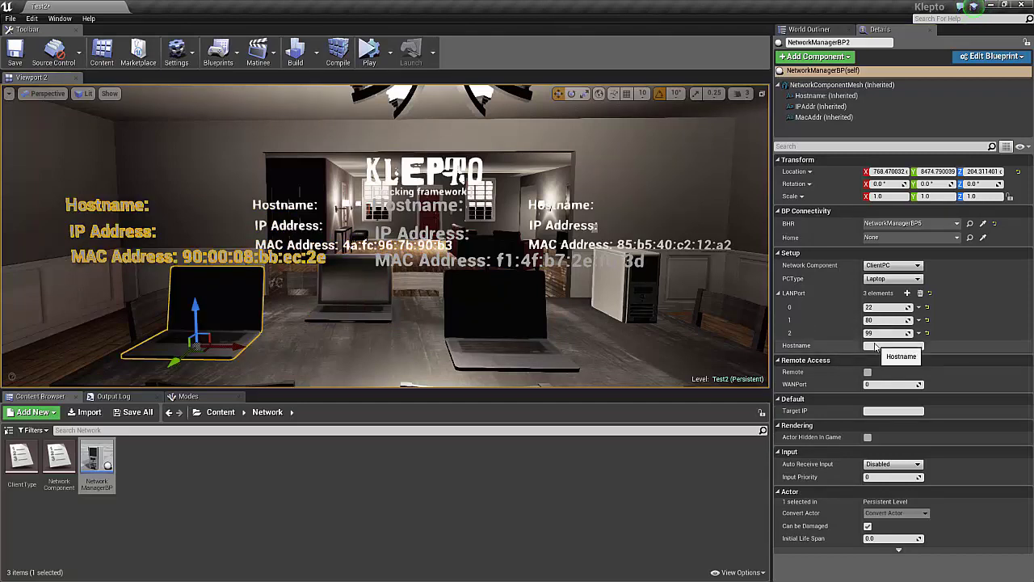
{"action": "type", "text": "La"}
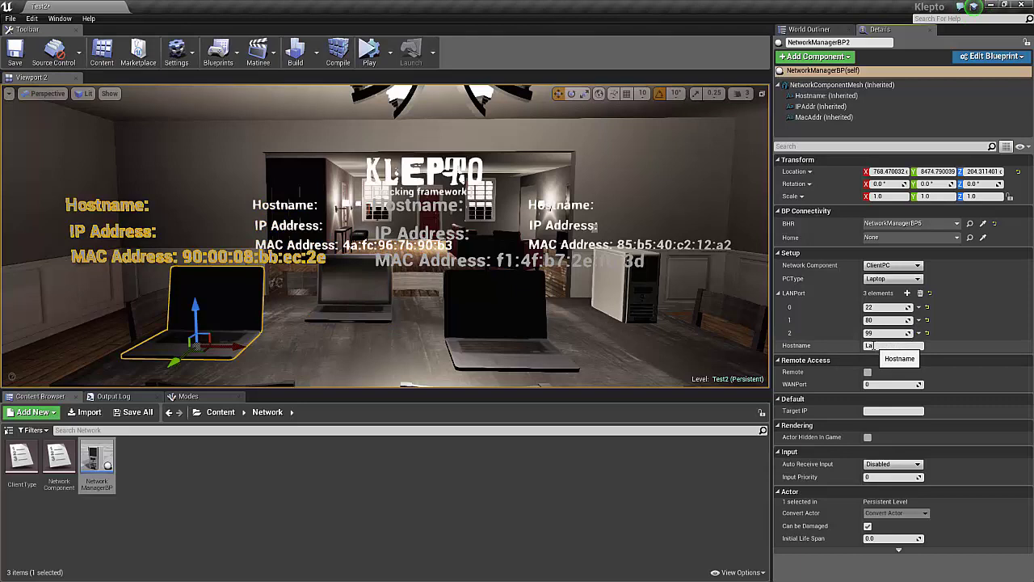
{"action": "type", "text": "ptop3"}
{"action": "left_click", "coordinate": [572, 321]}
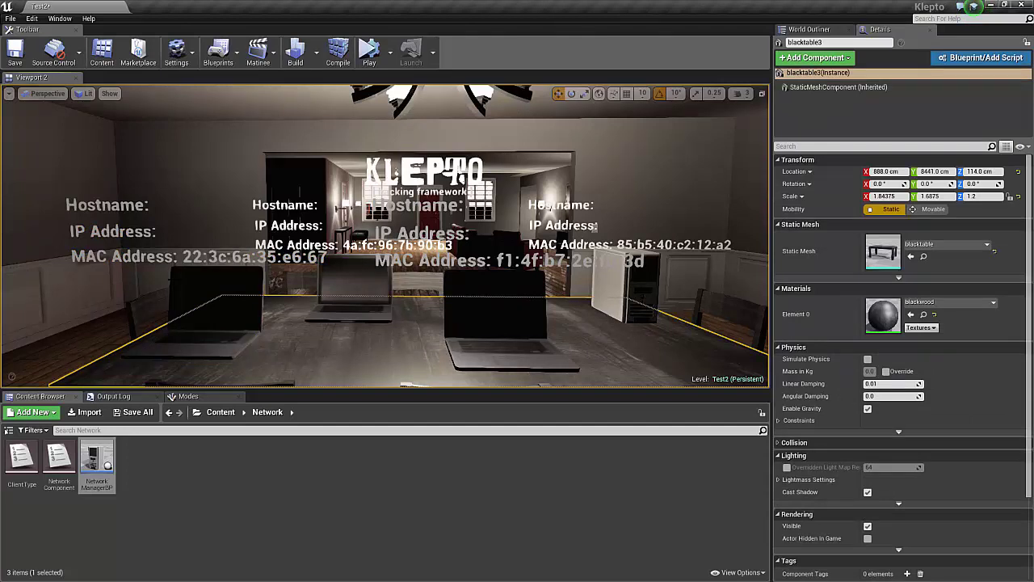
{"action": "left_click", "coordinate": [218, 311]}
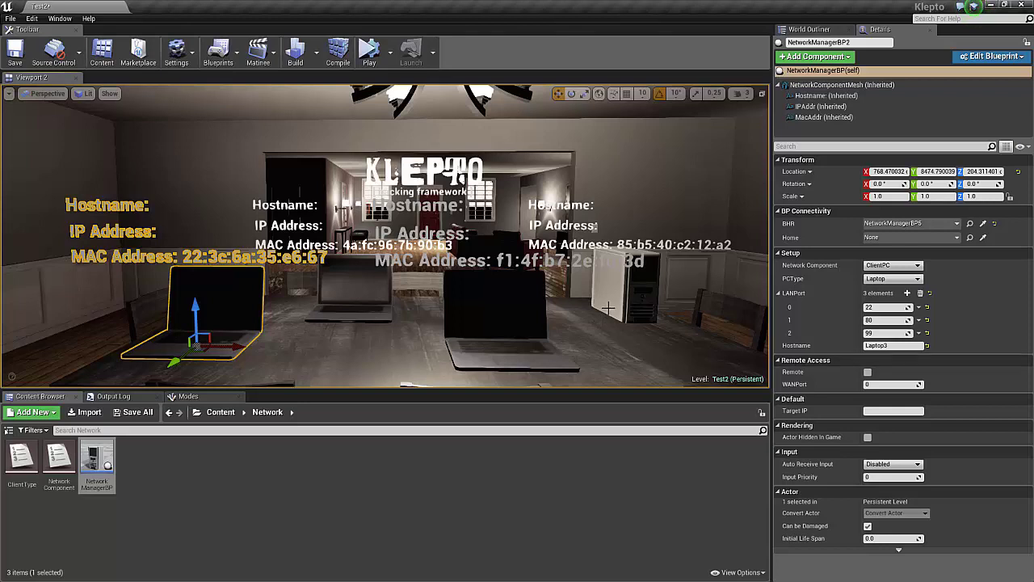
Set the BHR tower's Target IP to 192.168.1.3.
{"action": "left_click", "coordinate": [622, 306]}
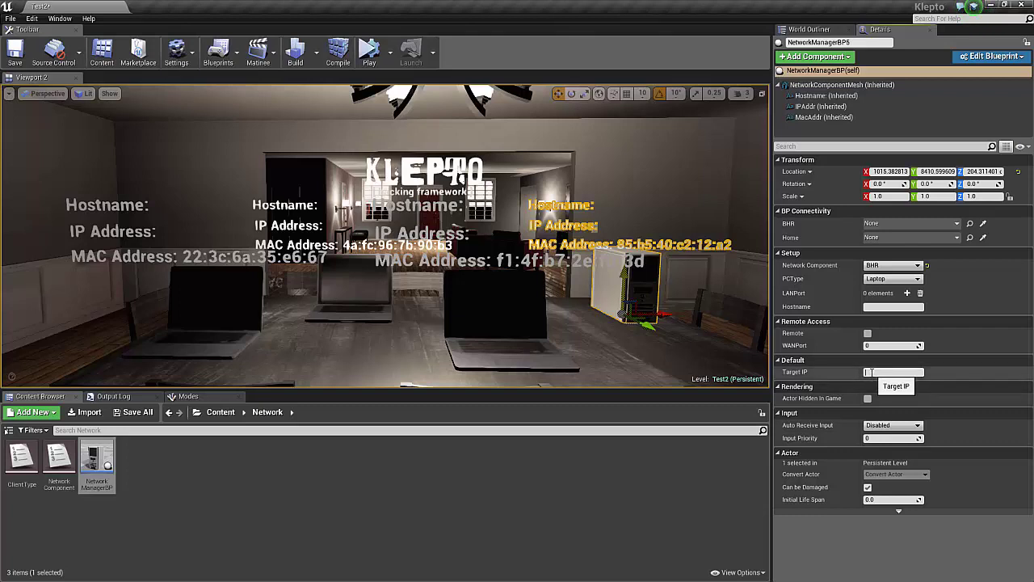
{"action": "type", "text": "192.168.1.3"}
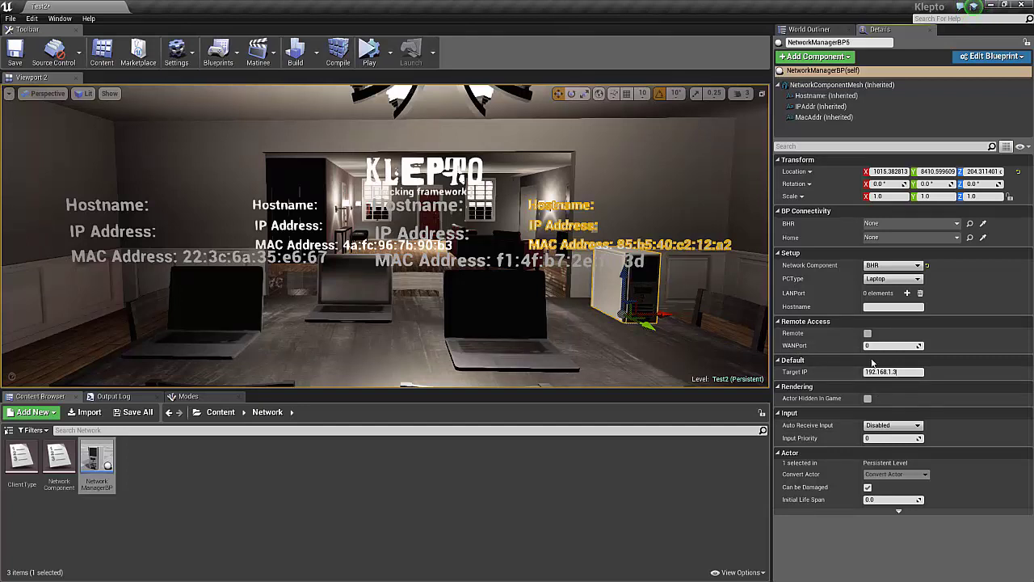
{"action": "left_click", "coordinate": [907, 372]}
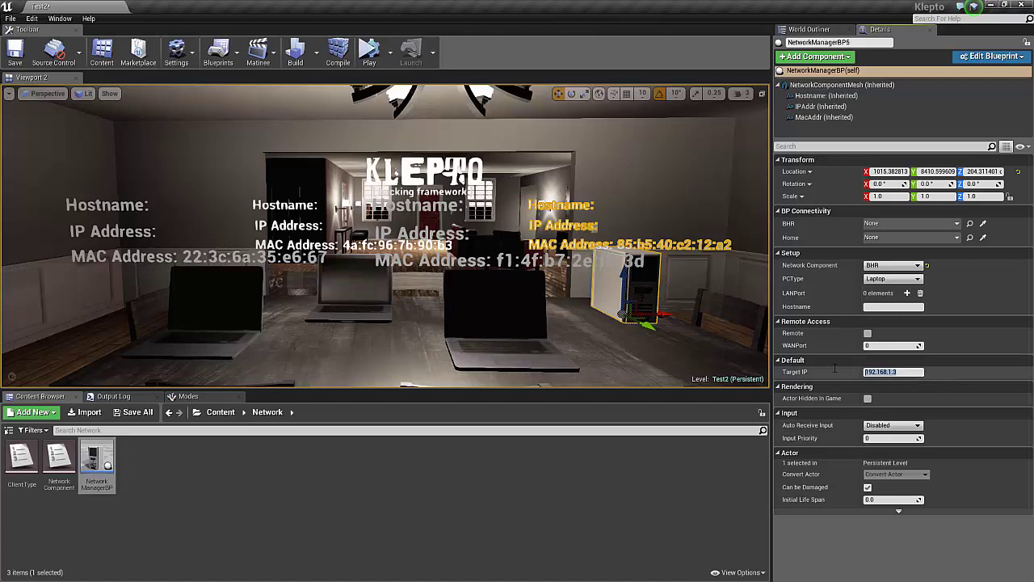
{"action": "left_click", "coordinate": [914, 373]}
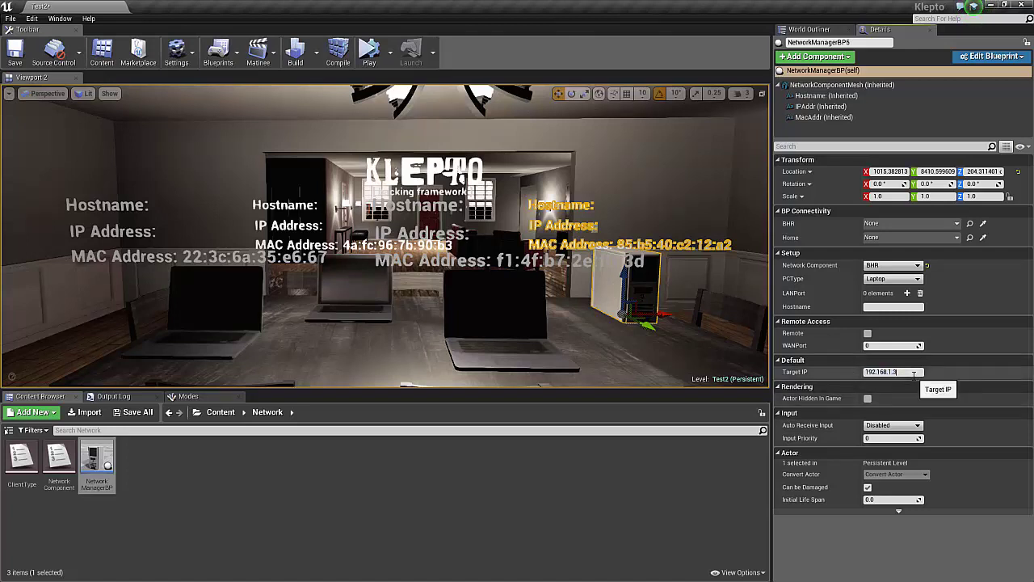
{"action": "key", "text": "super+c"}
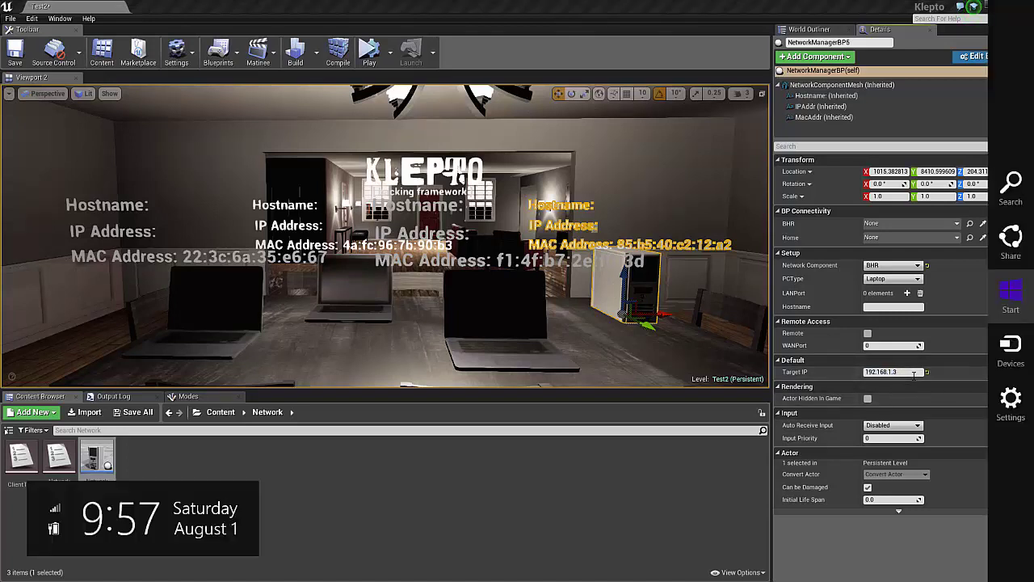
{"action": "key", "text": "Escape"}
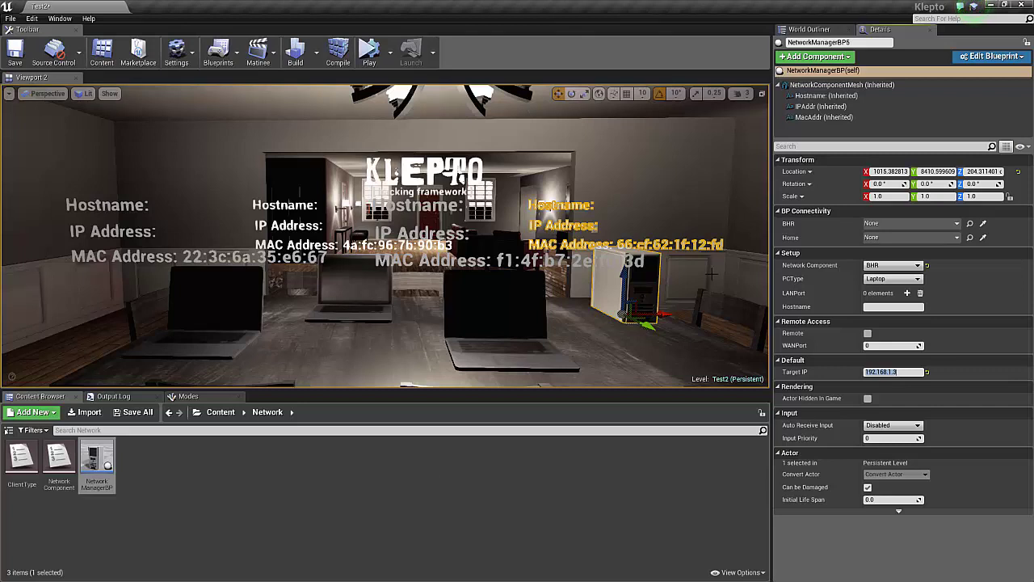
{"action": "left_click", "coordinate": [901, 371]}
Run the level and open the Output Log to check the DHCP messages.
{"action": "left_click", "coordinate": [369, 52]}
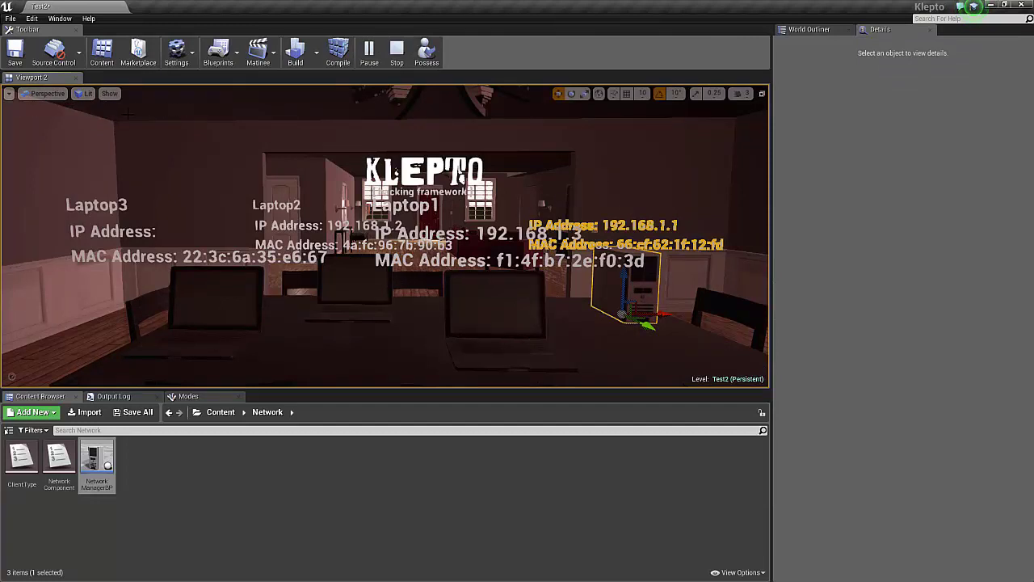
{"action": "left_click", "coordinate": [113, 395]}
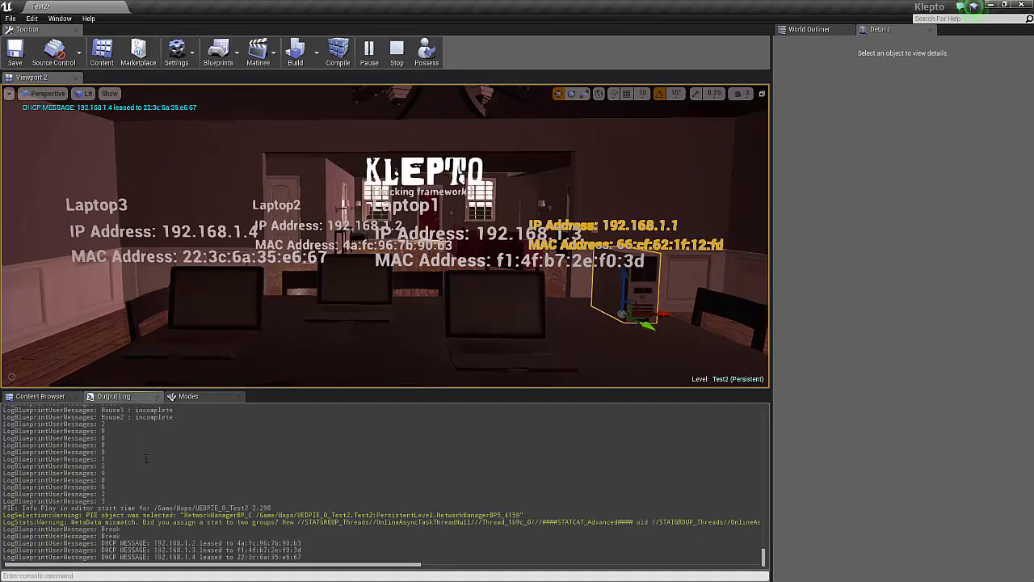